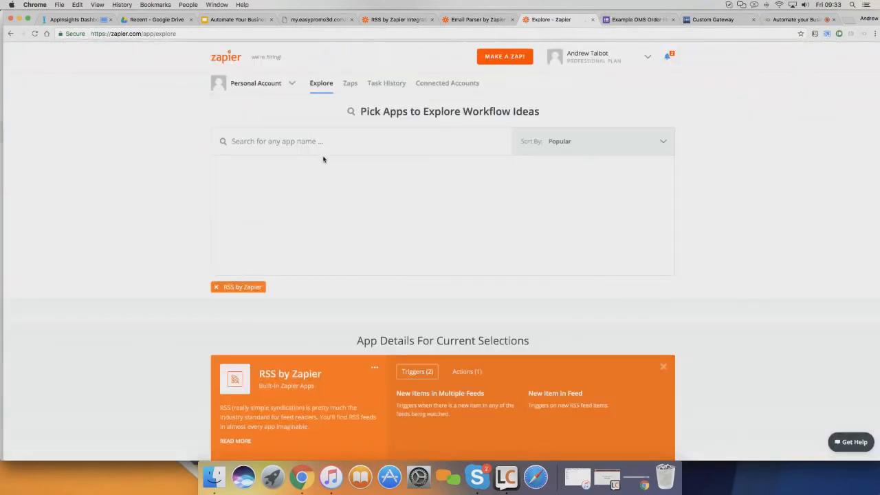
# - Search the apps for "oms" and add Google Forms to the apps selected for workflow ideas
pyautogui.click(285, 140)
pyautogui.write('o')
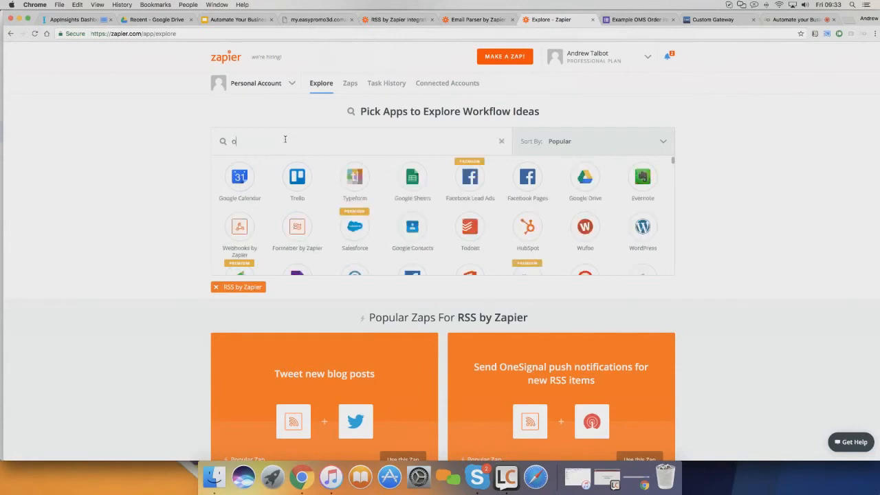
pyautogui.write('ms')
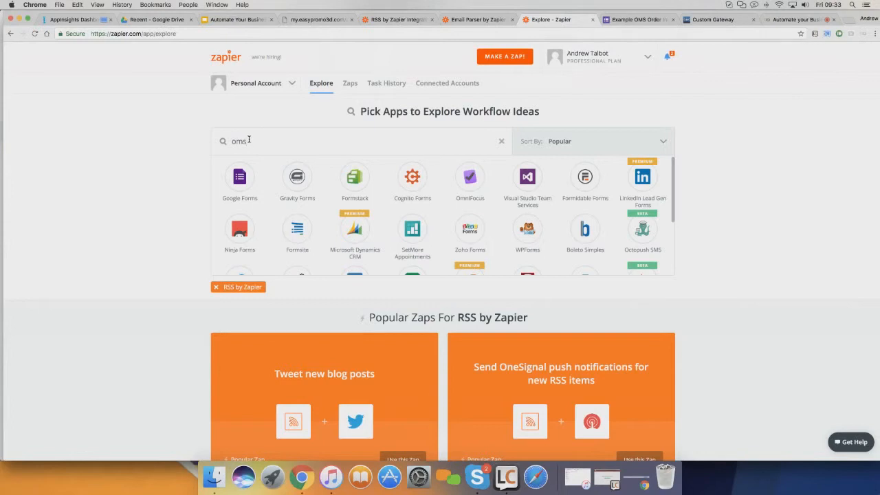
pyautogui.moveTo(249, 140); pyautogui.dragTo(231, 139)
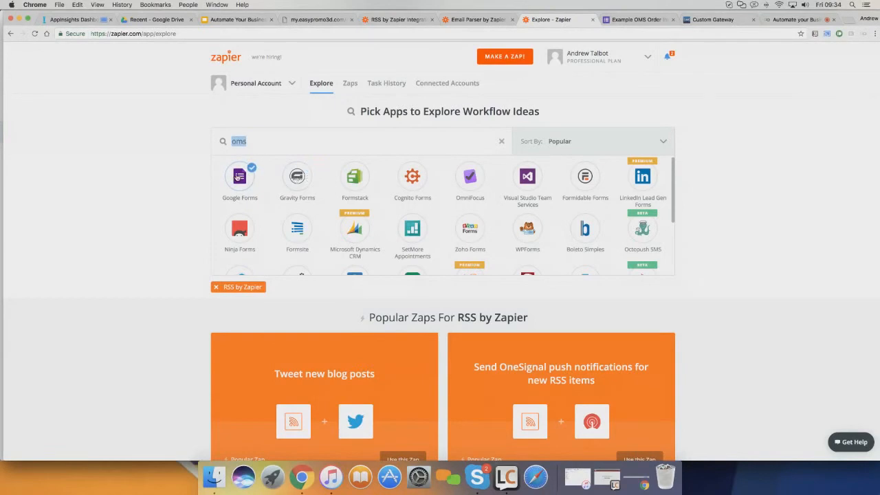
pyautogui.click(239, 177)
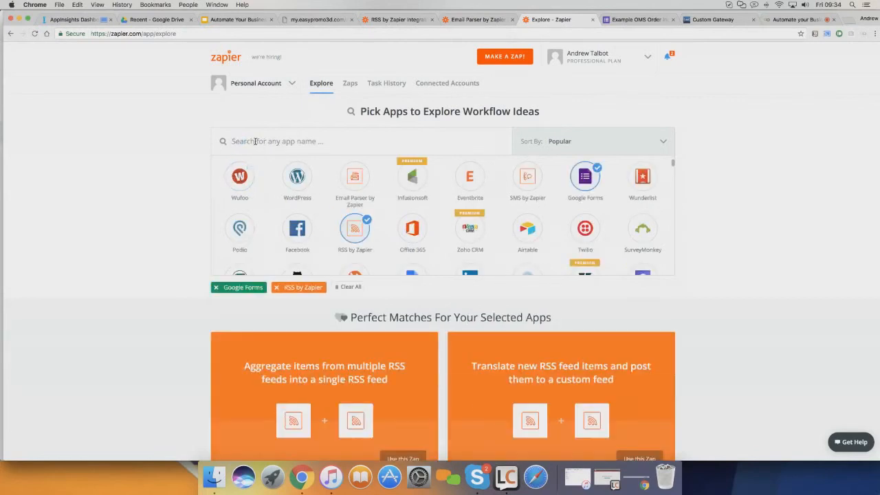
# - Look through the suggested Zaps for Google Forms and RSS by Zapier
pyautogui.scroll(-3, 255, 186)
pyautogui.scroll(-10, 371, 254)
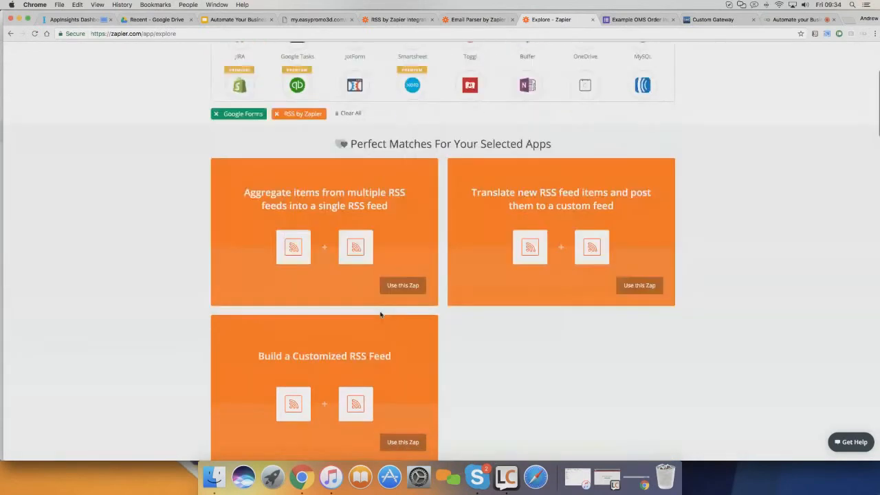
pyautogui.scroll(-5, 307, 241)
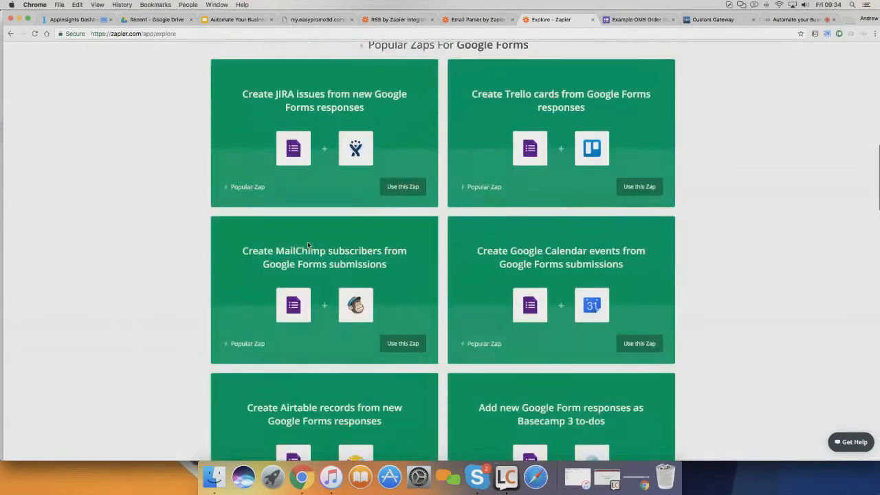
pyautogui.scroll(-10, 303, 241)
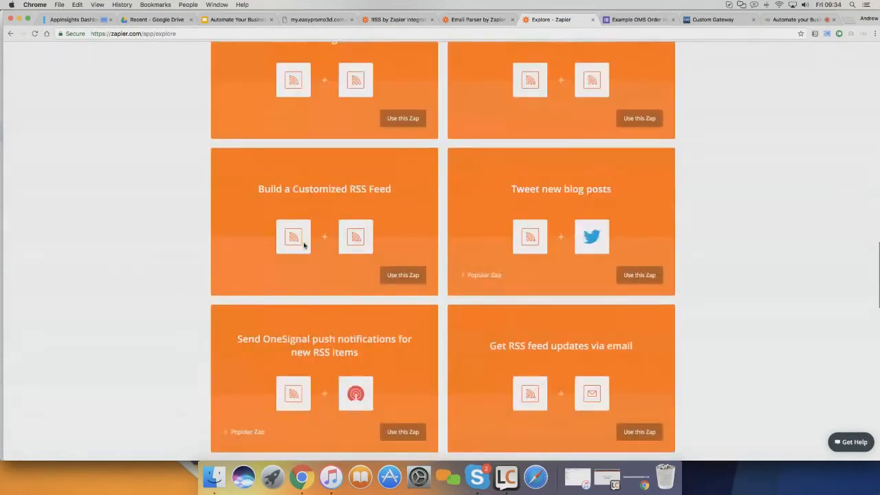
pyautogui.scroll(15, 303, 241)
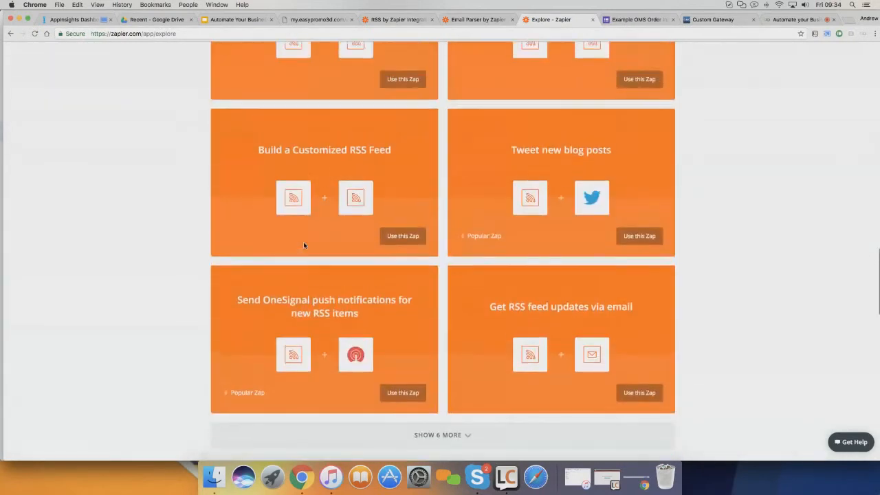
pyautogui.scroll(6, 303, 244)
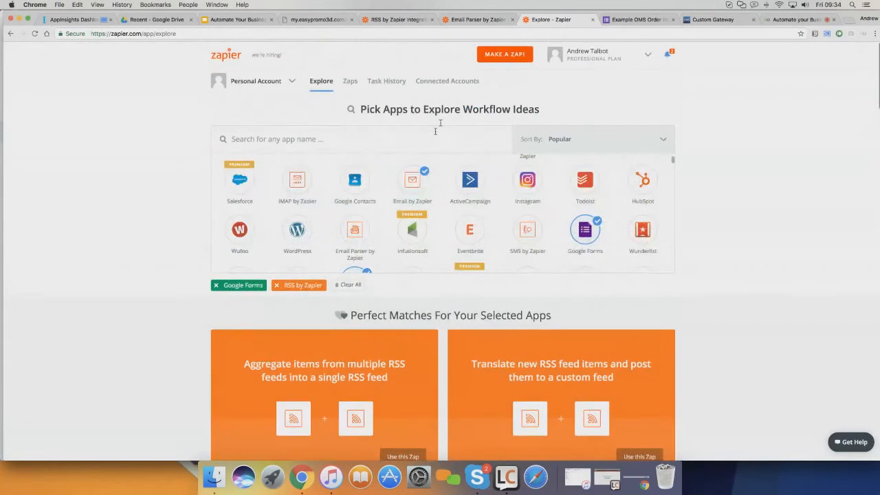
# - Make a new Zap and, by searching for "google", choose Google Forms as its trigger app
pyautogui.click(501, 56)
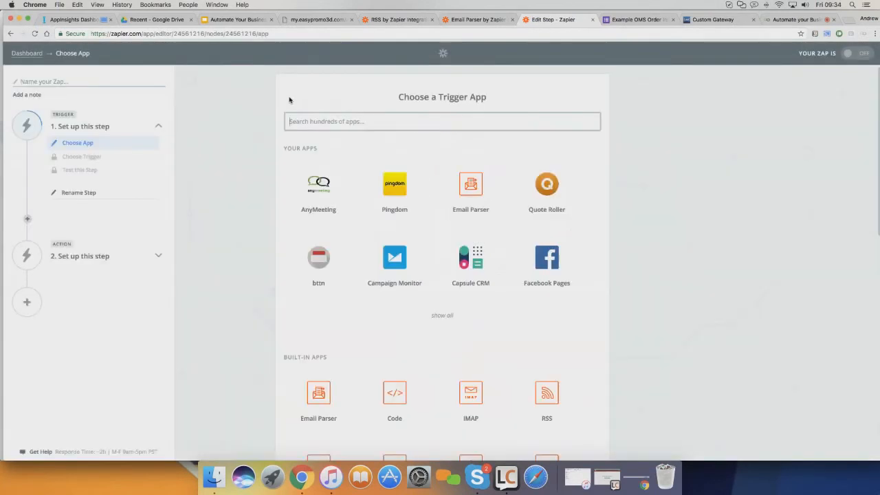
pyautogui.click(314, 121)
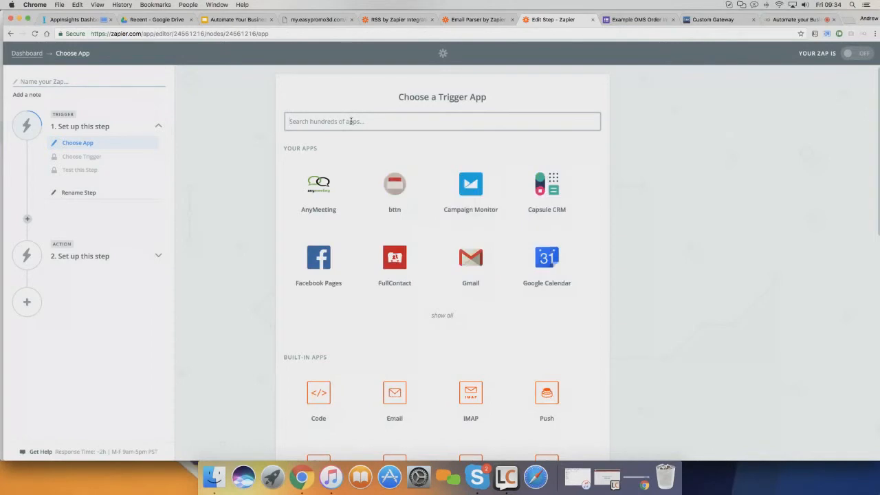
pyautogui.write('google')
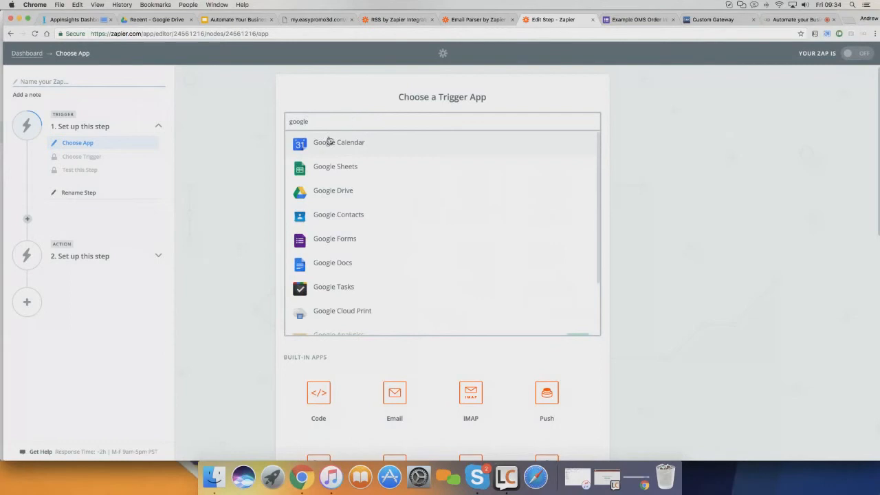
pyautogui.click(329, 239)
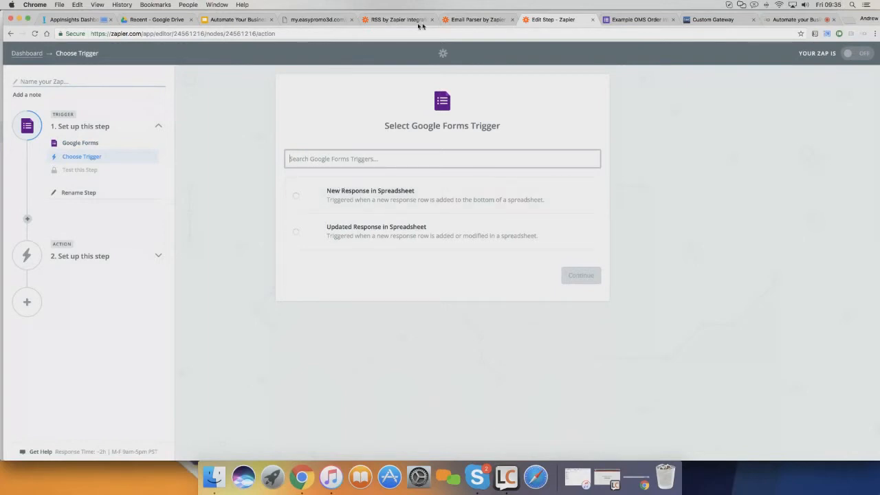
# - Examine the Example OMS Order Input Form, including its products, contact name, branch address options and required-by date
pyautogui.click(632, 20)
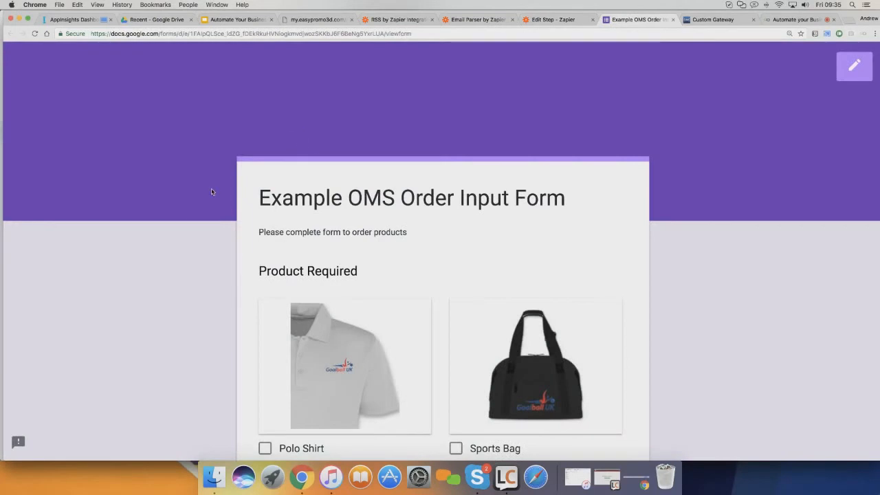
pyautogui.scroll(-3, 212, 192)
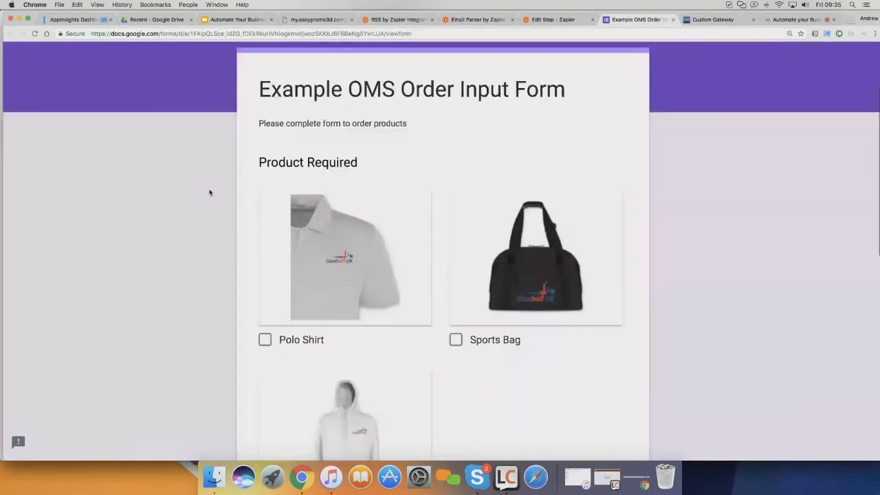
pyautogui.scroll(-12, 209, 192)
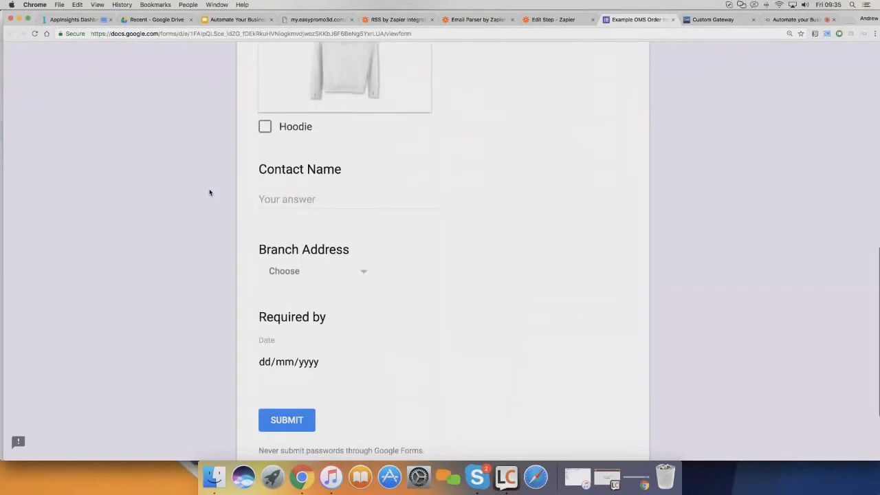
pyautogui.scroll(5, 210, 192)
pyautogui.scroll(-2, 259, 241)
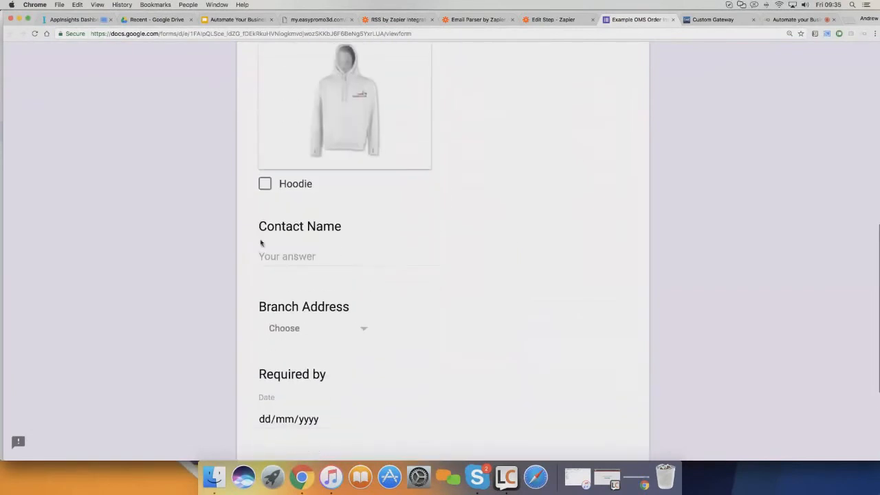
pyautogui.click(295, 329)
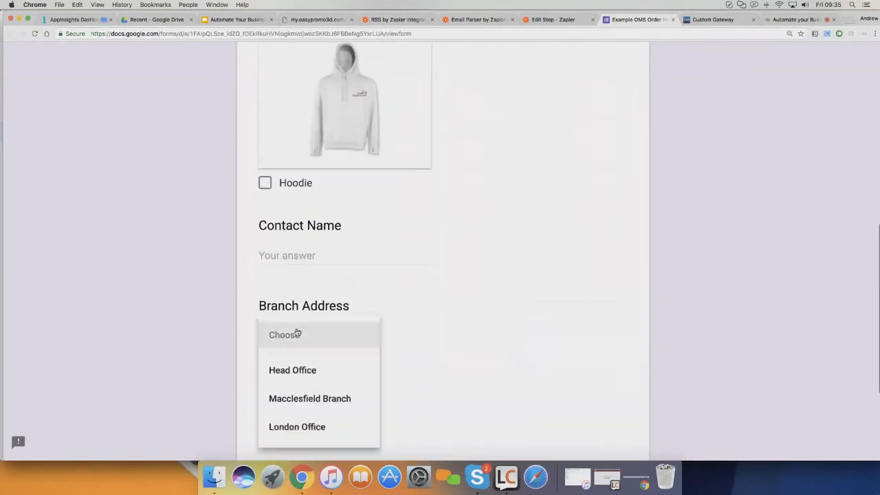
pyautogui.click(297, 334)
pyautogui.scroll(-3, 213, 306)
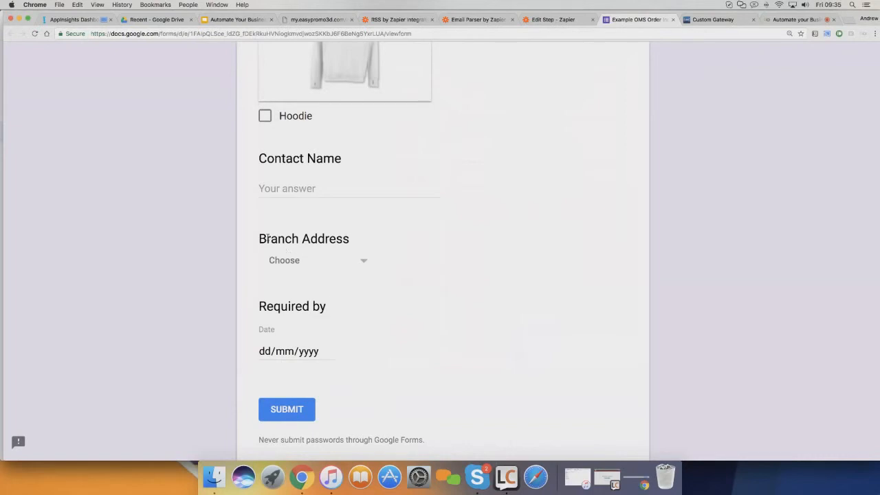
# - Select Polo Shirt as the required product in the order form
pyautogui.scroll(2, 267, 237)
pyautogui.scroll(6, 268, 236)
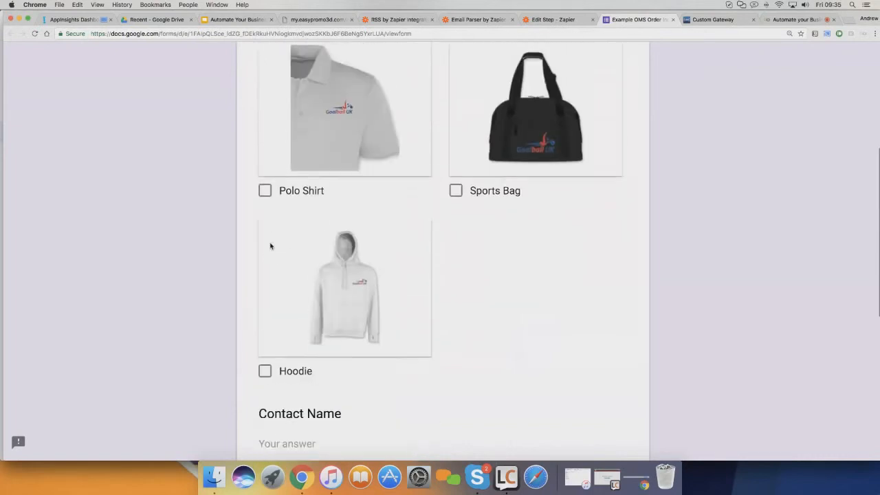
pyautogui.click(265, 207)
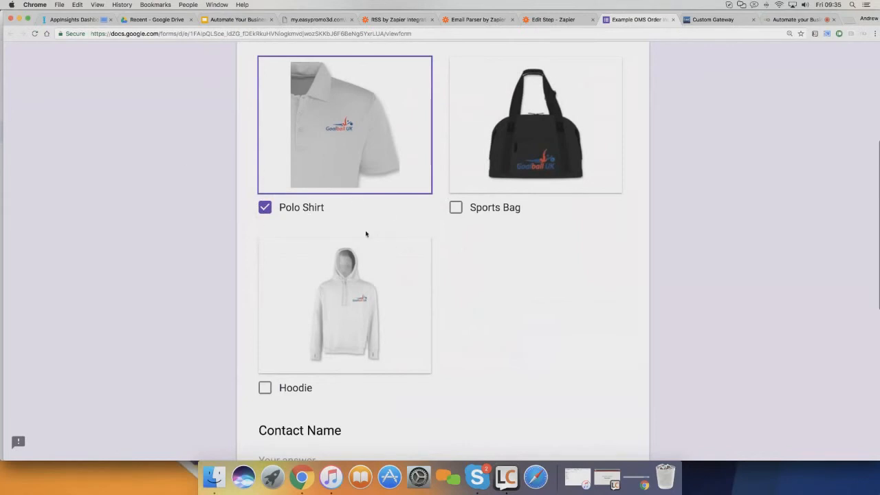
pyautogui.scroll(1, 428, 235)
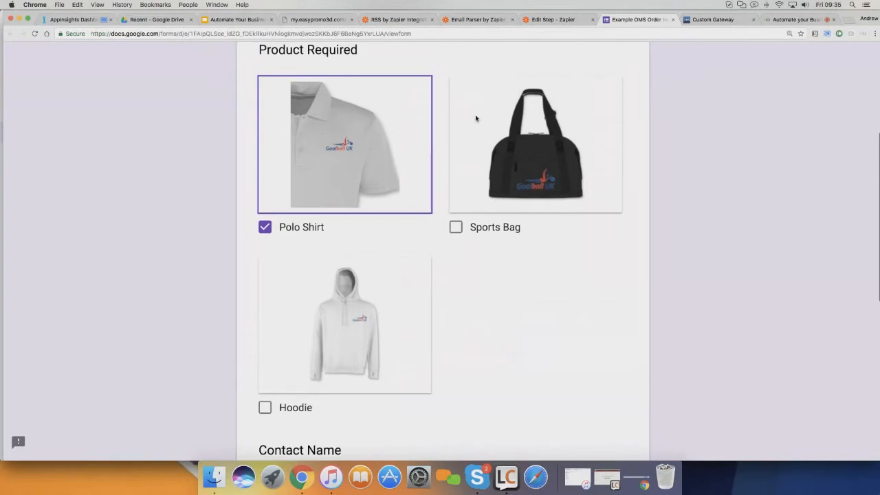
# - Return to the Zap editor, set the trigger to New Response in Spreadsheet and use Google Forms Account #1
pyautogui.click(539, 20)
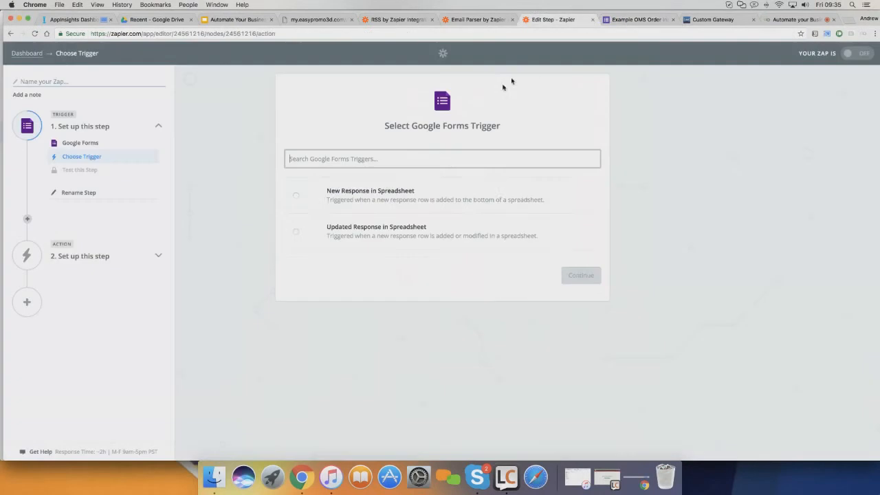
pyautogui.click(347, 195)
pyautogui.click(574, 275)
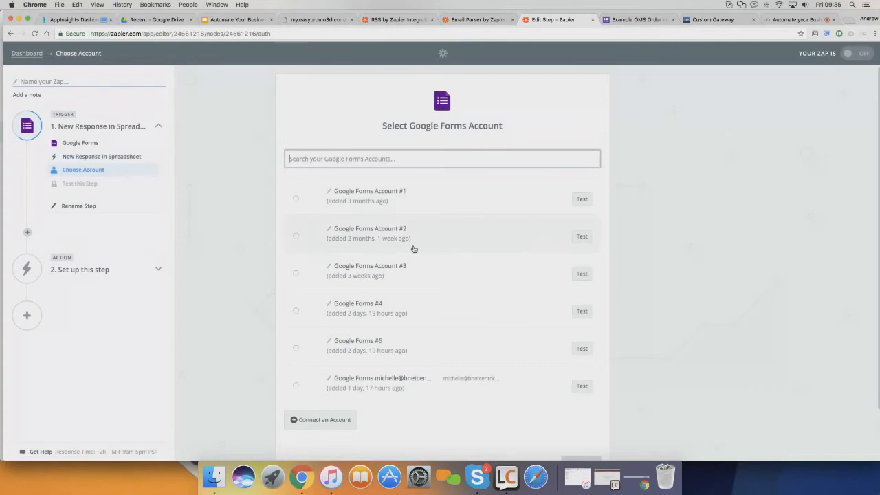
pyautogui.click(486, 198)
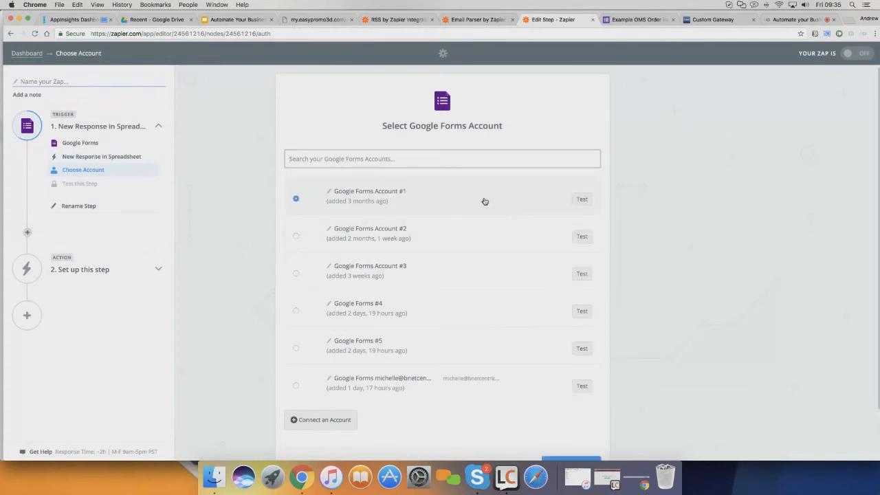
pyautogui.scroll(-2, 384, 371)
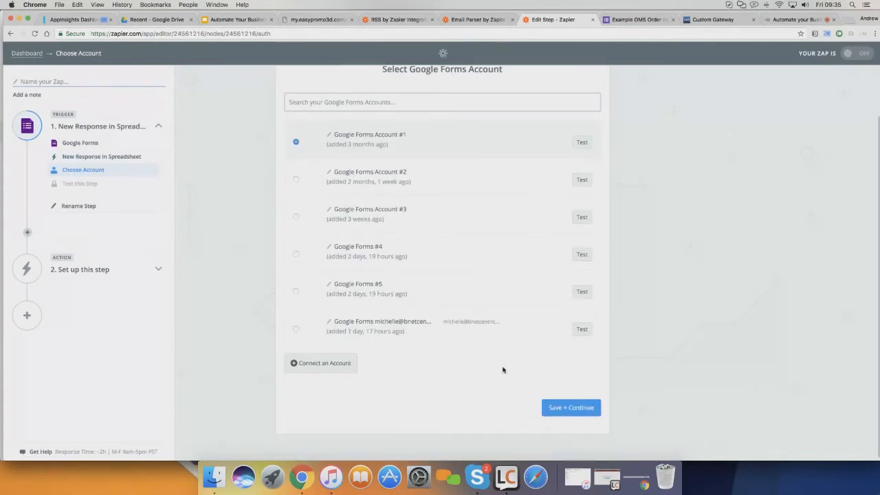
pyautogui.click(557, 407)
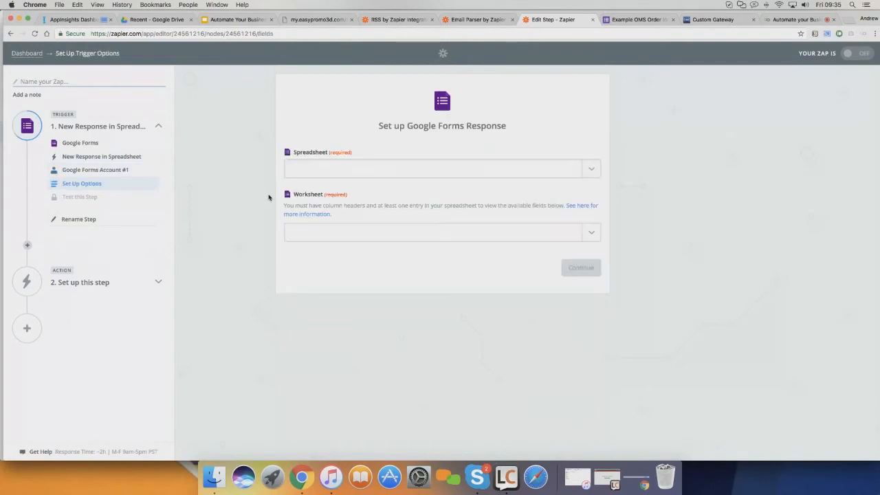
# - Search the spreadsheets for "example" and choose Generic Club & Licensed Product Range as the trigger's spreadsheet
pyautogui.click(593, 170)
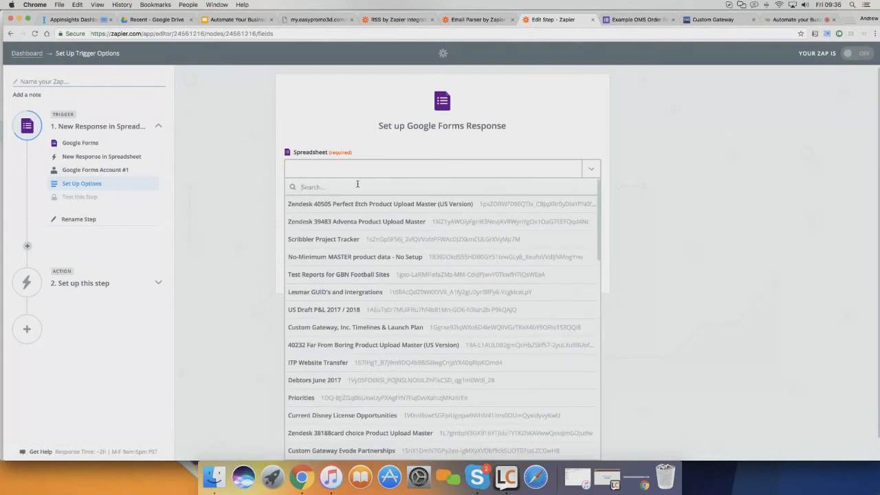
pyautogui.write('exa')
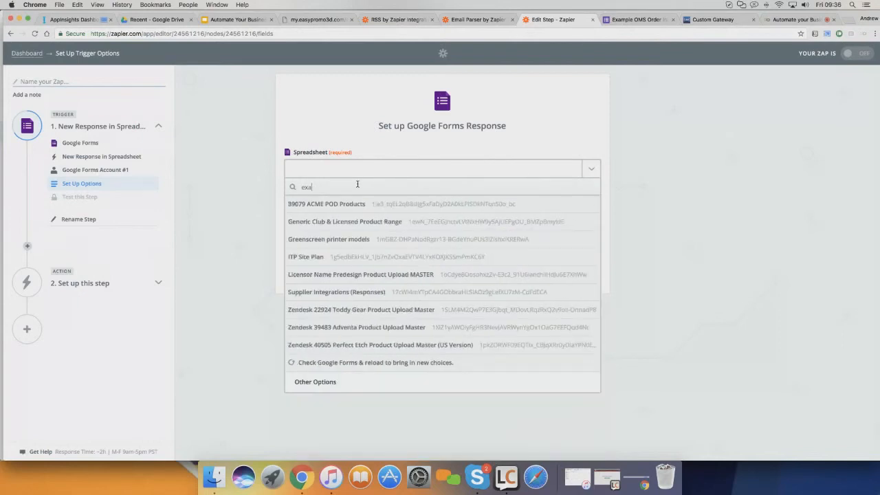
pyautogui.write('mple')
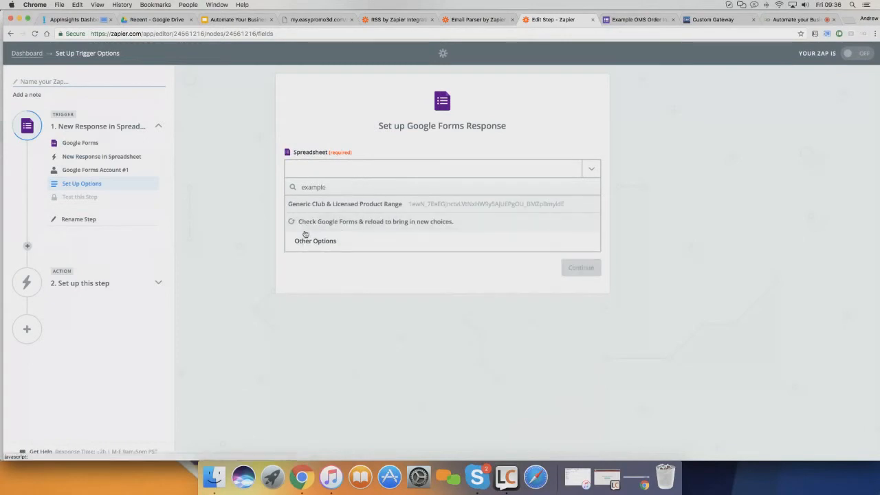
pyautogui.click(341, 204)
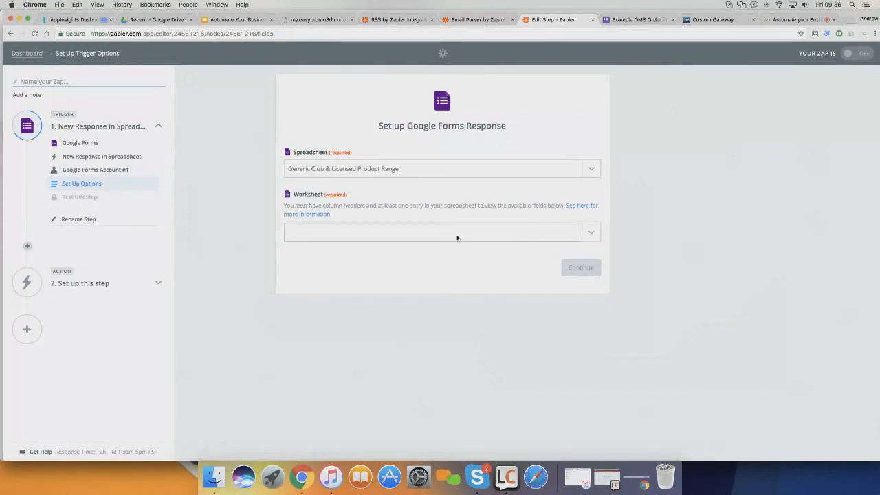
# - Choose the Basic Products (47) worksheet and test the trigger by fetching an existing response
pyautogui.click(486, 238)
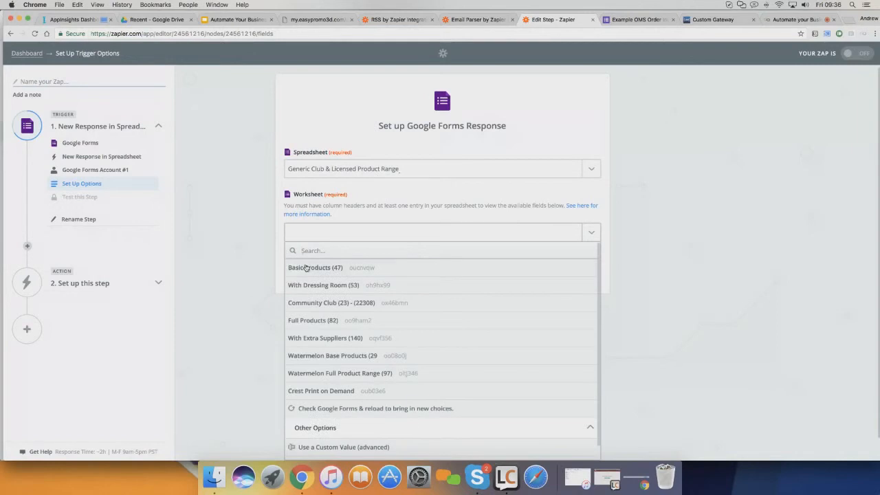
pyautogui.click(303, 270)
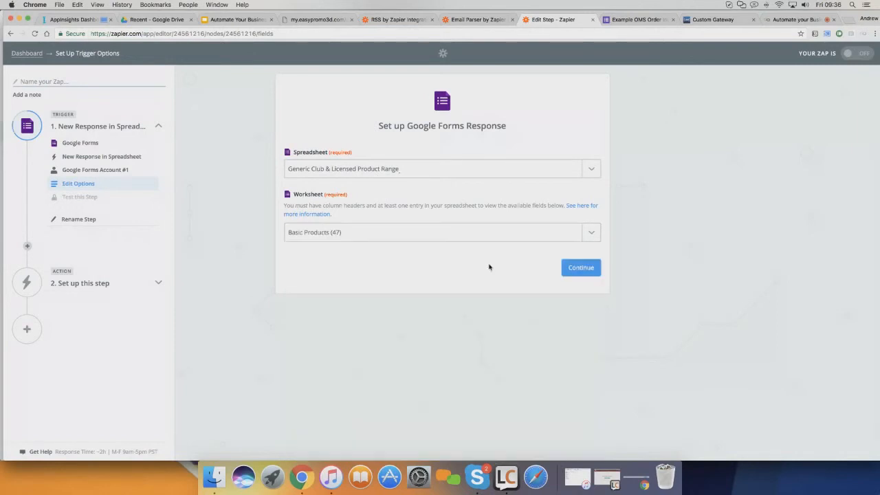
pyautogui.click(578, 268)
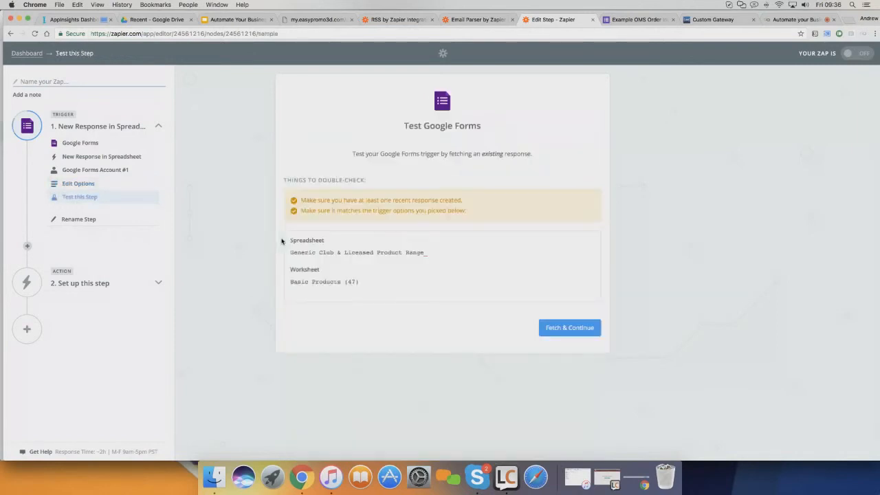
pyautogui.click(576, 329)
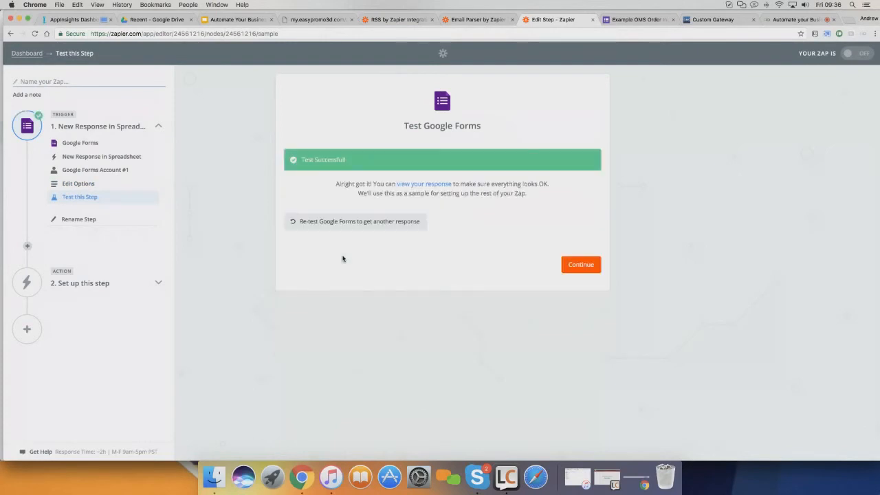
# - Continue from the tested trigger, search the action apps for "oms" and choose Custom Gateway OMS
pyautogui.click(581, 267)
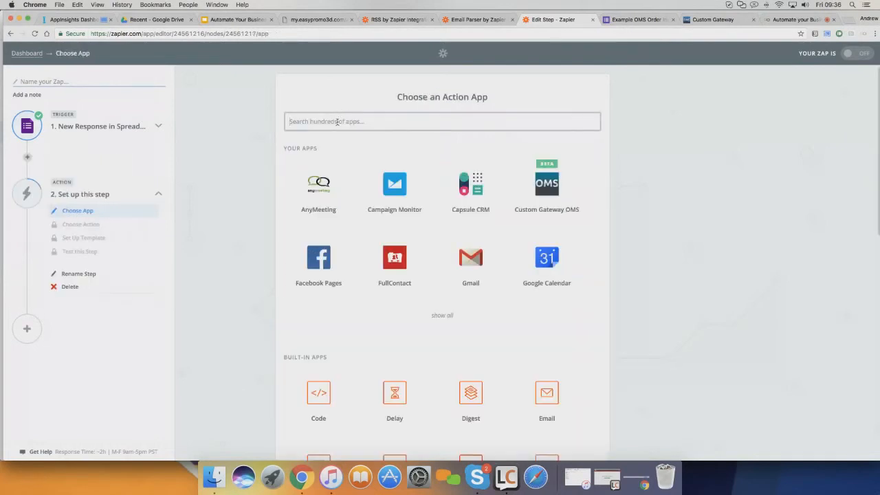
pyautogui.write('oms')
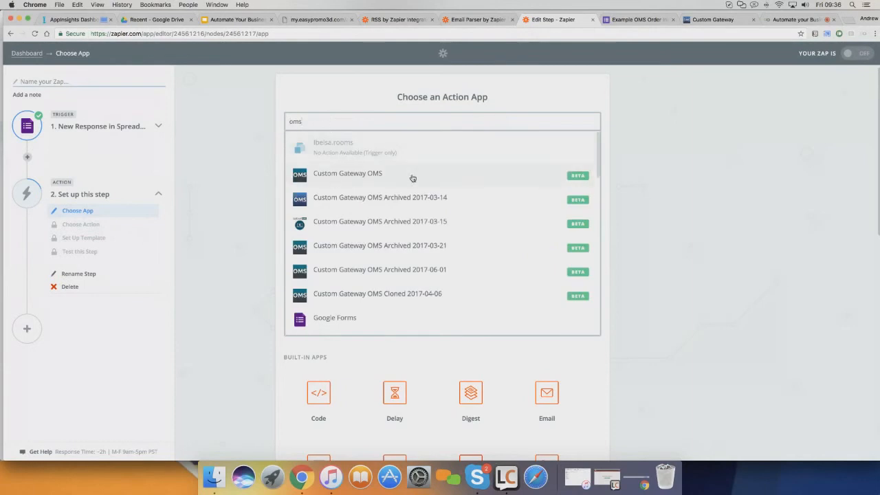
pyautogui.click(337, 176)
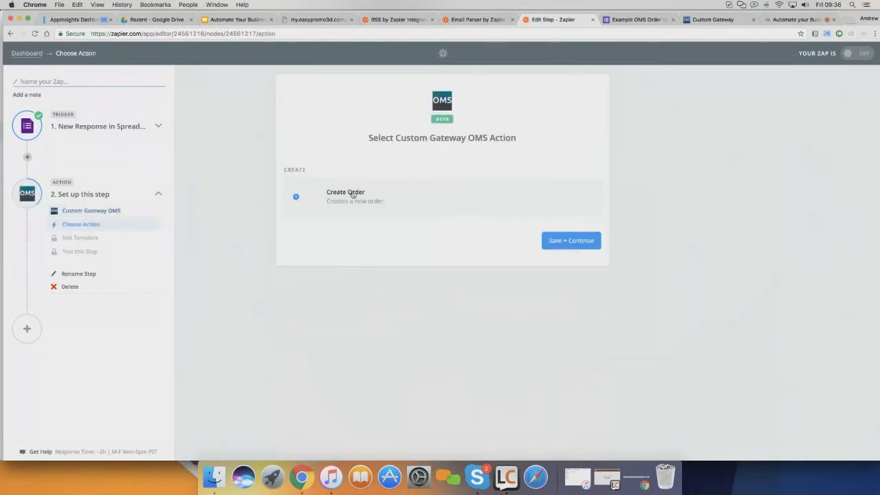
# - Save Create Order as the action and use Gateway OMS Account #1 for it
pyautogui.click(567, 241)
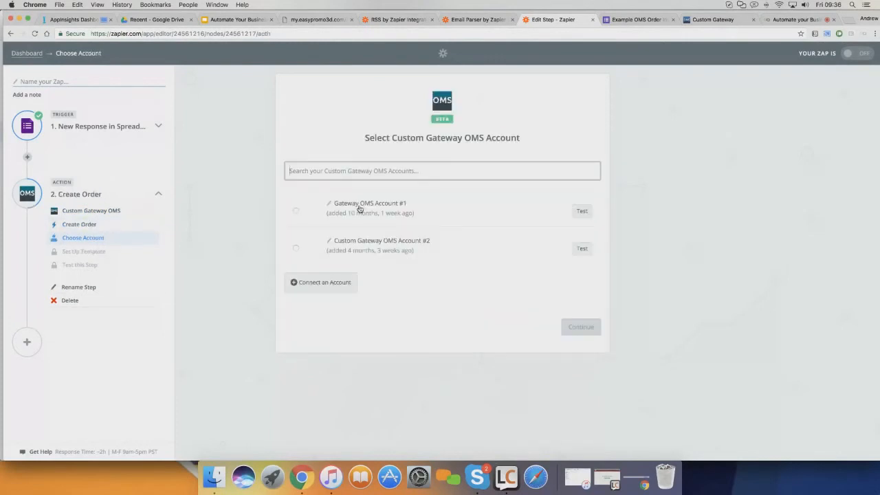
pyautogui.click(296, 212)
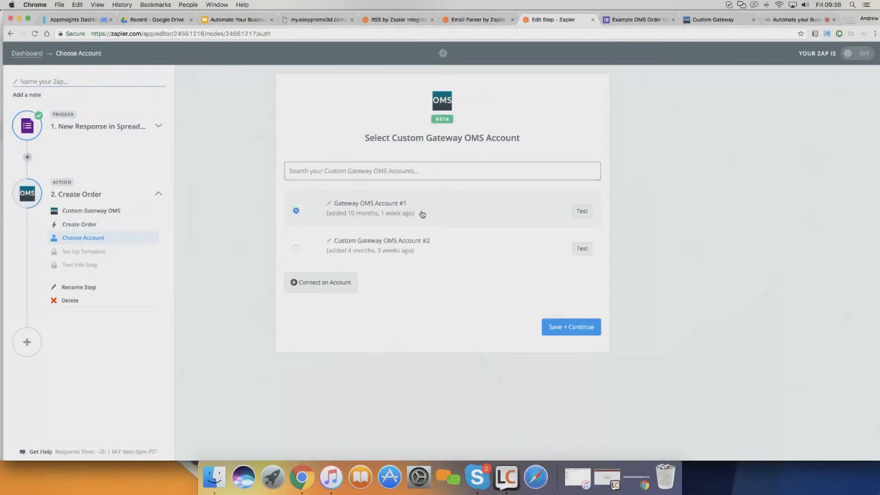
pyautogui.click(570, 327)
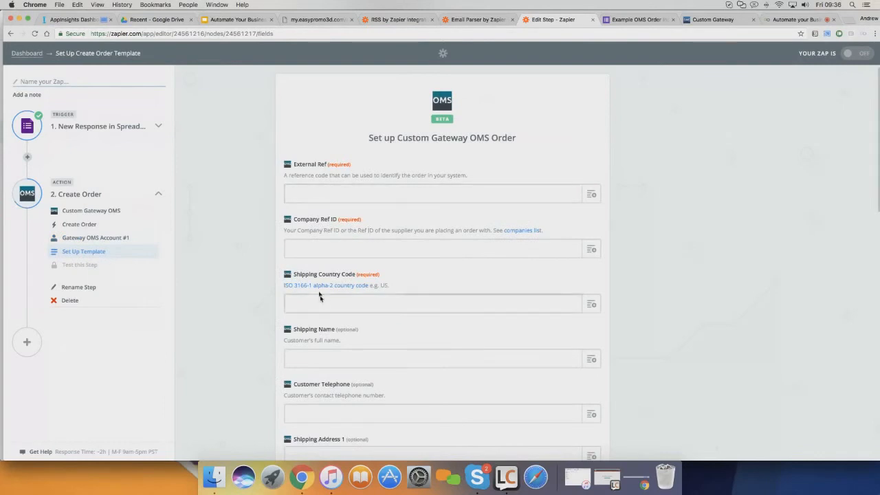
# - Look through the required and optional fields of the Custom Gateway OMS order template
pyautogui.scroll(-1, 303, 241)
pyautogui.scroll(-2, 303, 241)
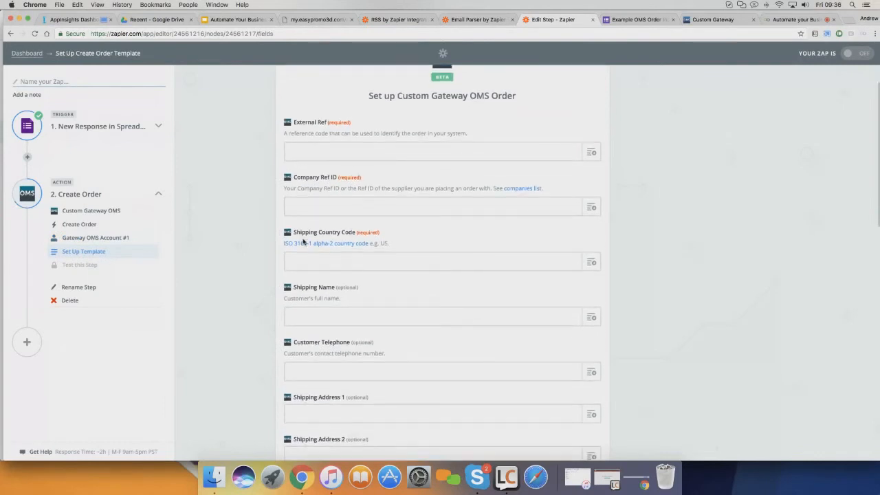
pyautogui.scroll(-7, 303, 241)
pyautogui.scroll(-9, 323, 236)
pyautogui.scroll(6, 328, 241)
pyautogui.scroll(7, 319, 239)
pyautogui.scroll(4, 319, 239)
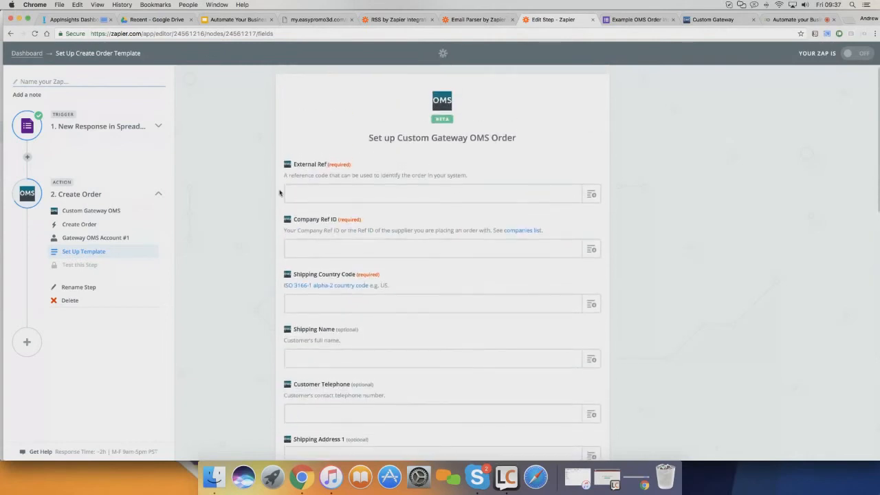